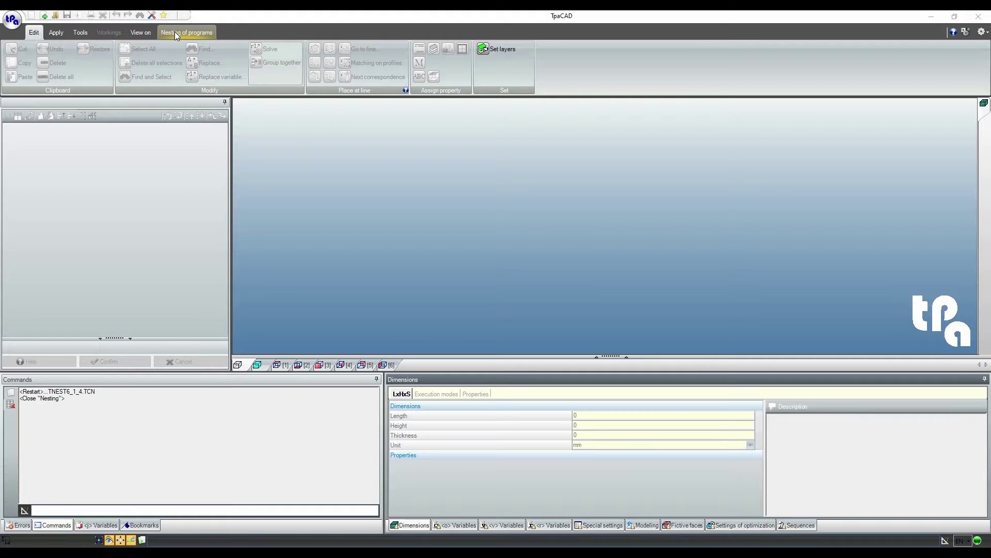
- Enable nesting and add File001.tcn, File004.tcn, File006.tcn and File007.tcn from the VIDEO folder as shaped workpieces
{"action": "left_click", "coordinate": [176, 32]}
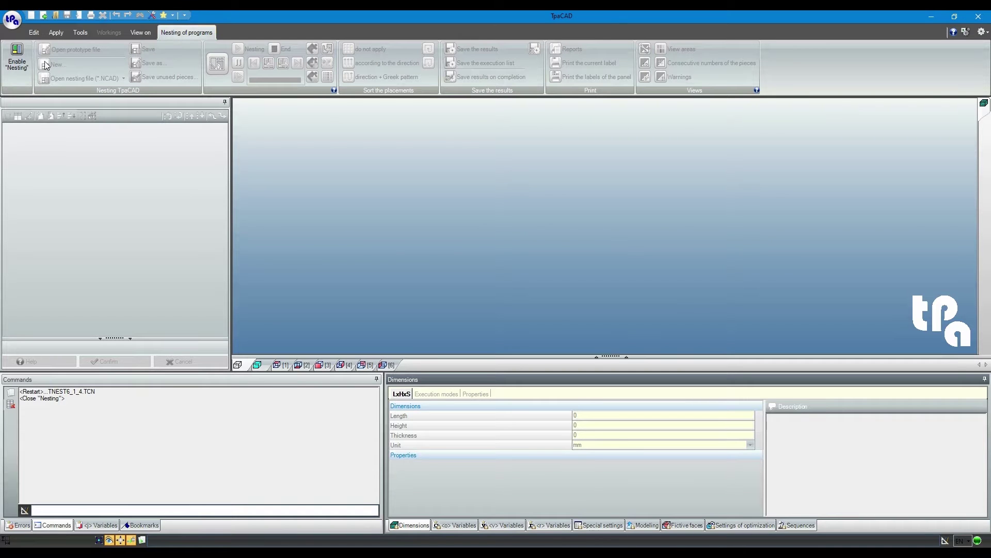
{"action": "left_click", "coordinate": [17, 58]}
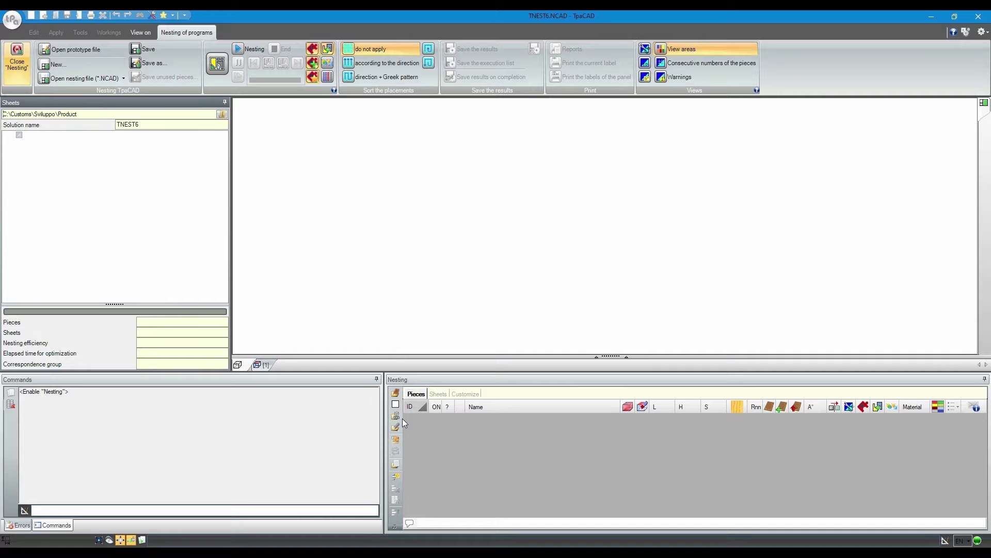
{"action": "left_click", "coordinate": [401, 417]}
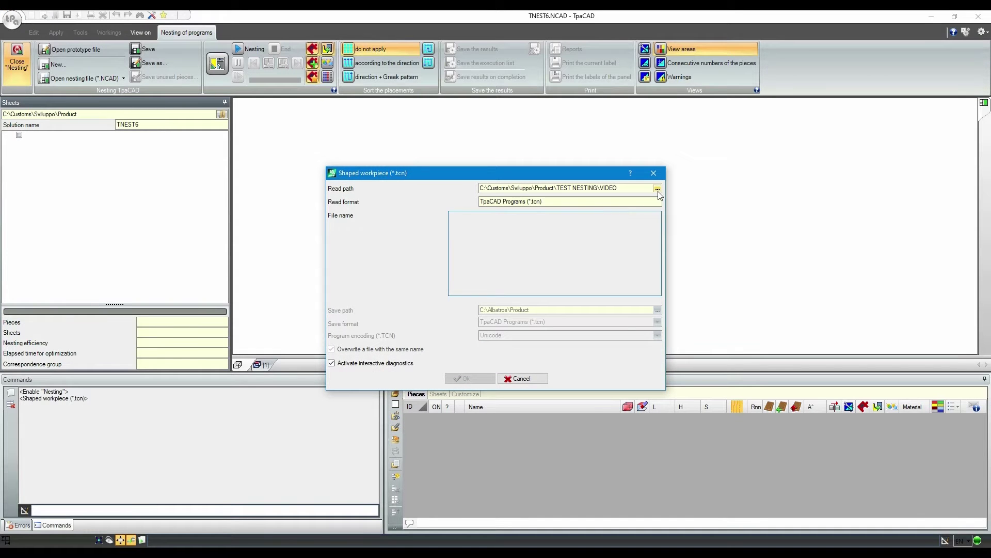
{"action": "left_click", "coordinate": [657, 188]}
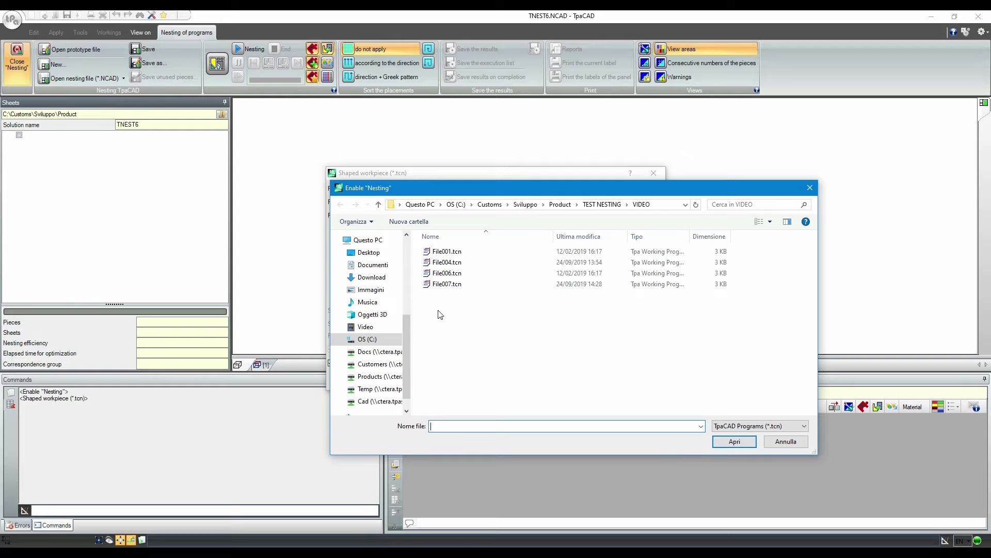
{"action": "left_click", "coordinate": [457, 252]}
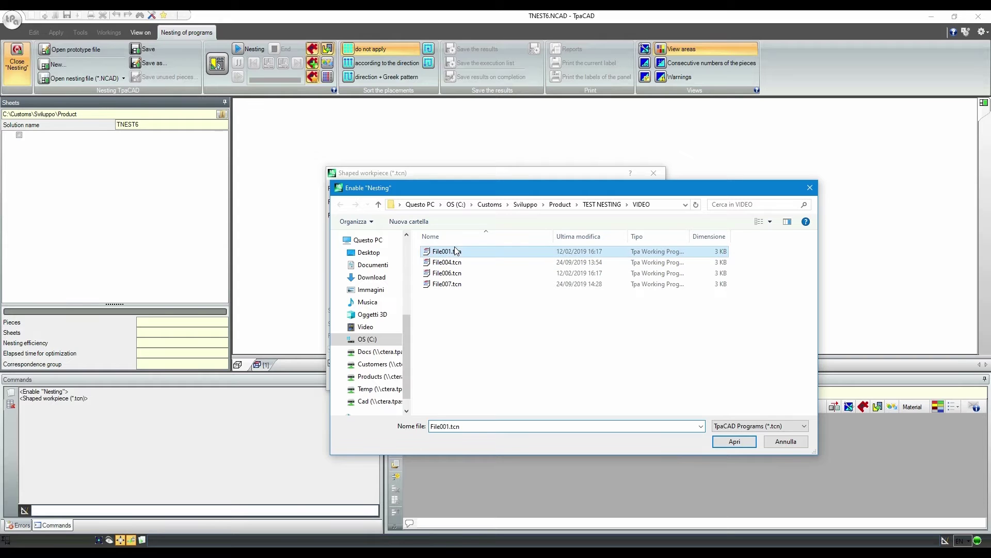
{"action": "left_click", "coordinate": [457, 284], "text": "shift"}
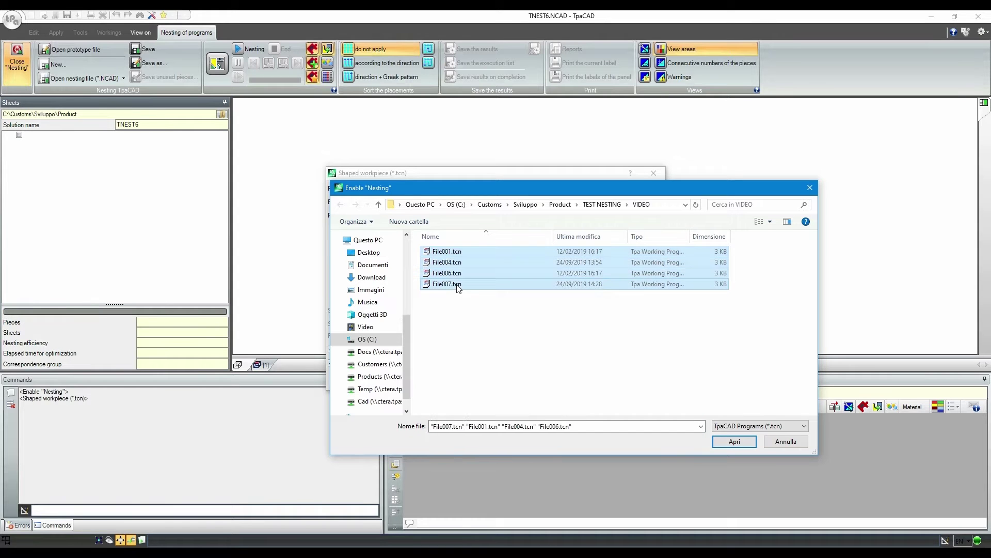
{"action": "left_click", "coordinate": [734, 442]}
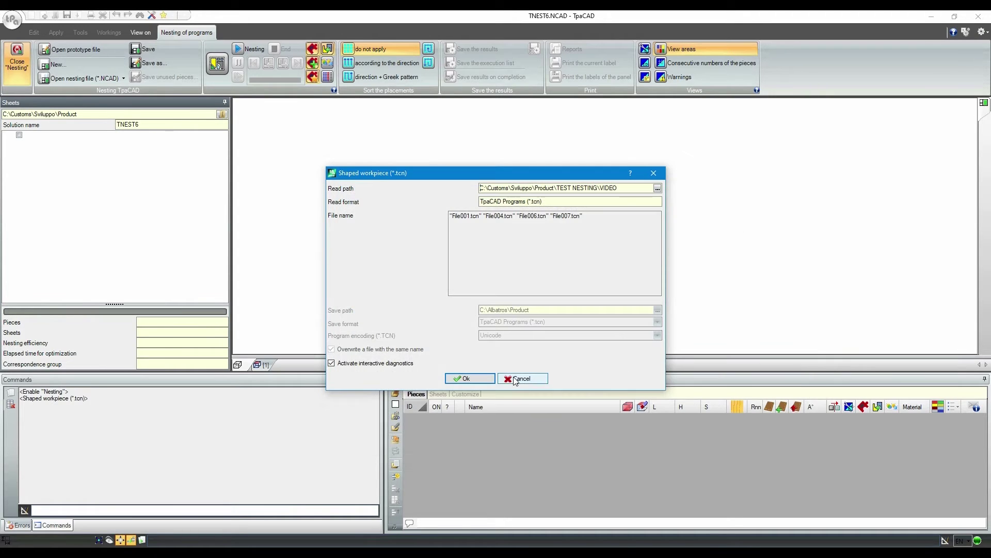
{"action": "left_click", "coordinate": [484, 380]}
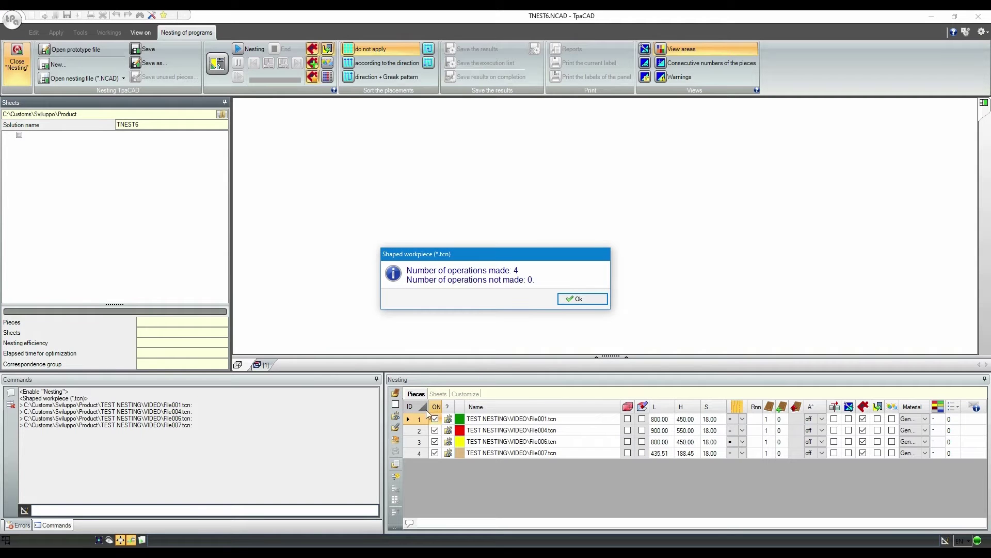
{"action": "left_click", "coordinate": [563, 301]}
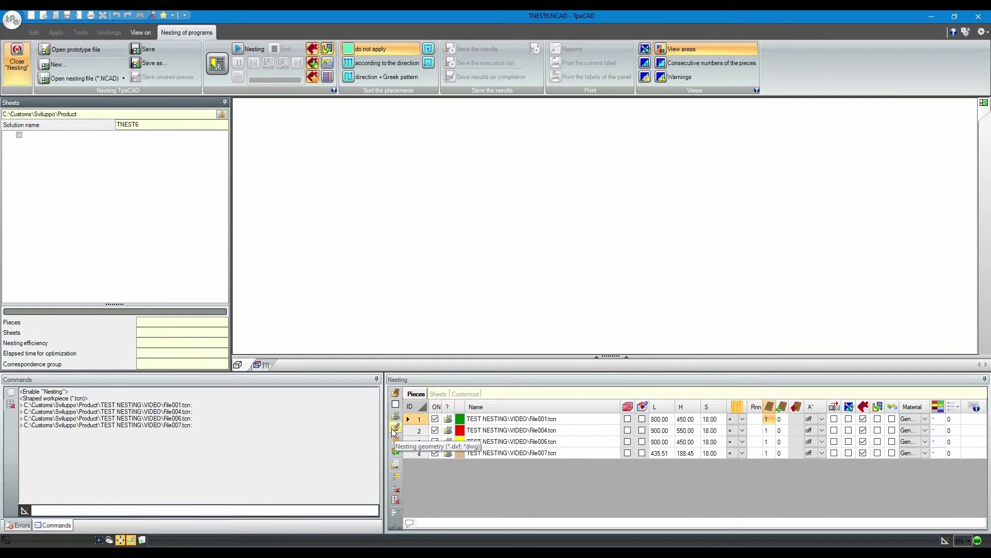
- Import all DXF files from File002.dxf through File015.Dxf in TEST NESTING\VIDEO as nesting geometries
{"action": "left_click", "coordinate": [395, 430]}
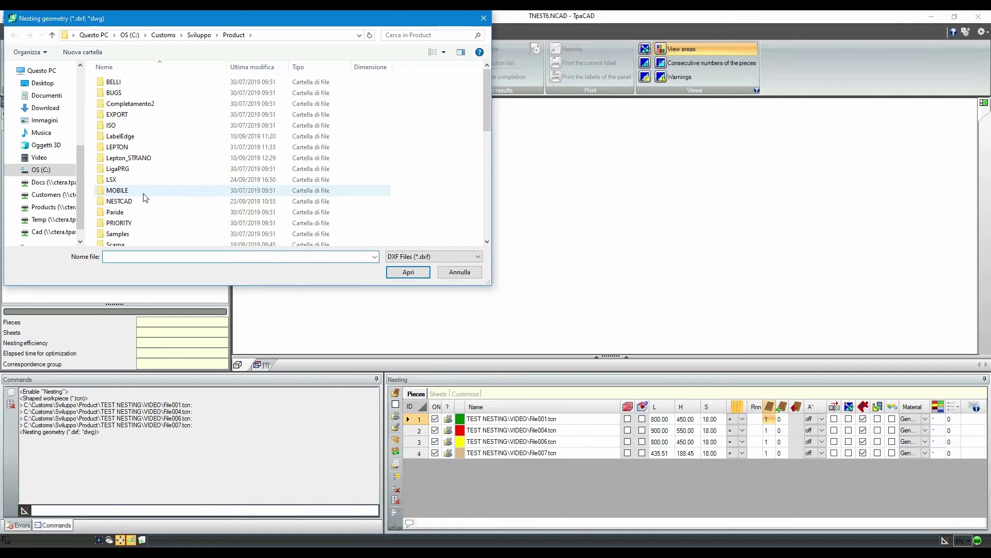
{"action": "scroll", "coordinate": [142, 196], "scroll_direction": "down", "scroll_amount": 1}
{"action": "scroll", "coordinate": [130, 207], "scroll_direction": "down", "scroll_amount": 2}
{"action": "double_click", "coordinate": [128, 229]}
{"action": "scroll", "coordinate": [135, 227], "scroll_direction": "down", "scroll_amount": 3}
{"action": "scroll", "coordinate": [137, 223], "scroll_direction": "down", "scroll_amount": 1}
{"action": "left_click", "coordinate": [122, 239]}
{"action": "double_click", "coordinate": [122, 239]}
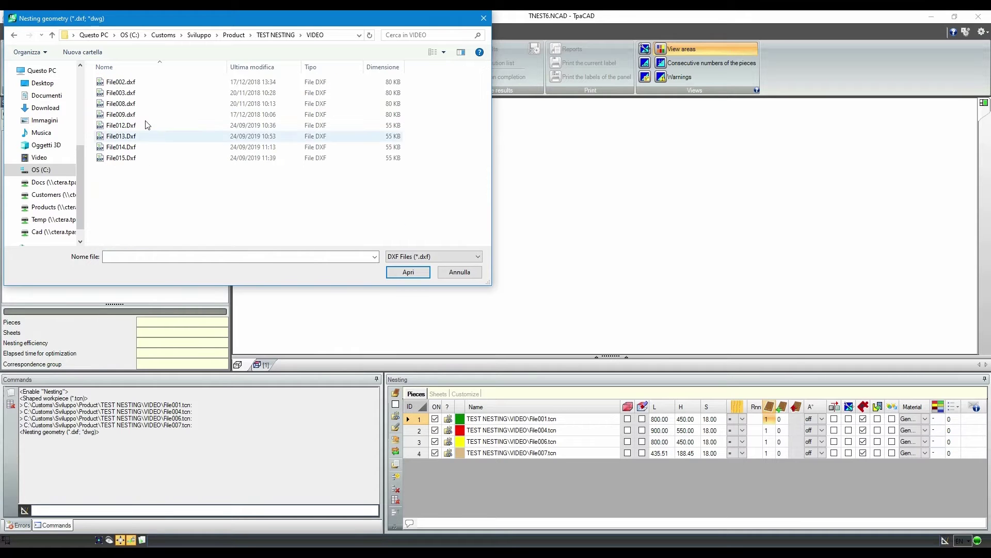
{"action": "left_click", "coordinate": [143, 83]}
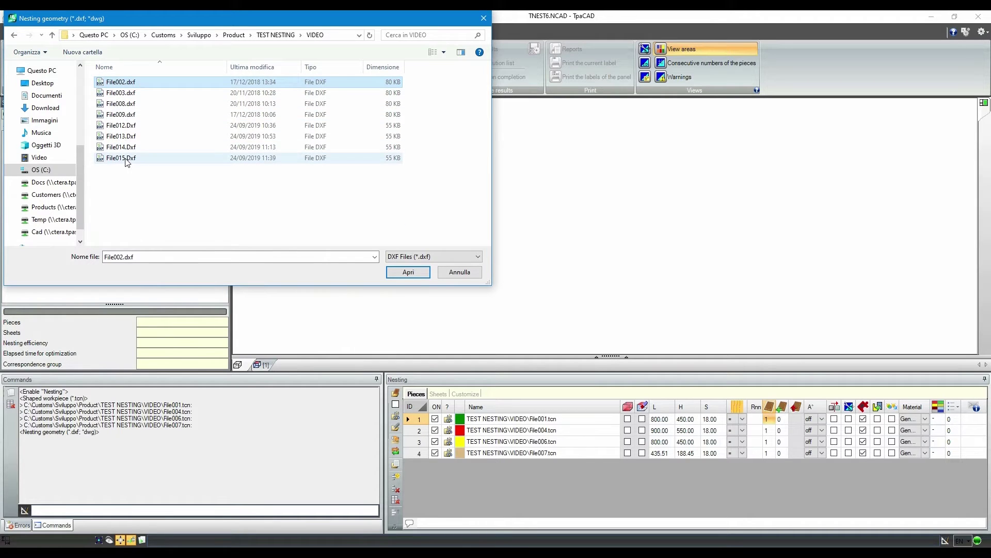
{"action": "left_click", "coordinate": [124, 158], "text": "shift"}
{"action": "left_click", "coordinate": [411, 277]}
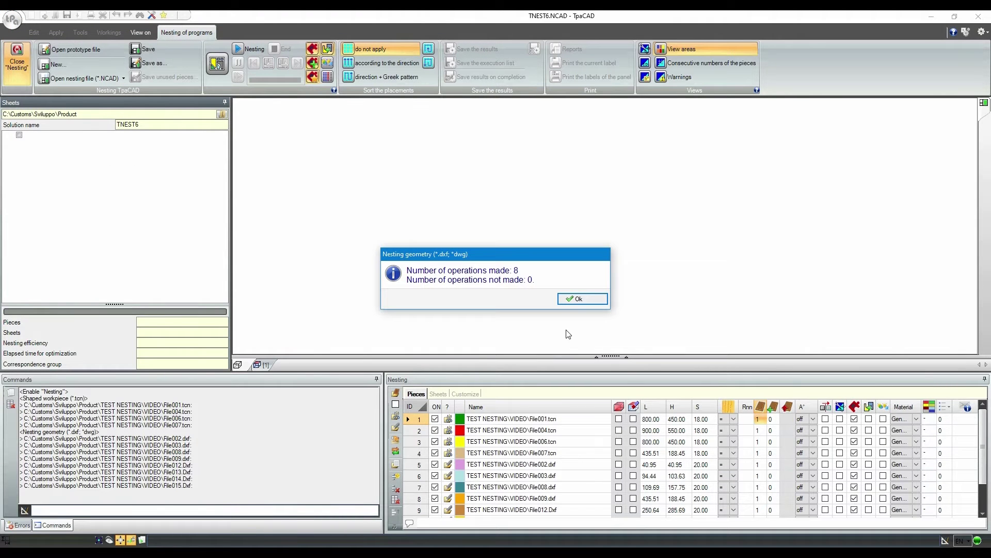
{"action": "left_click", "coordinate": [600, 299]}
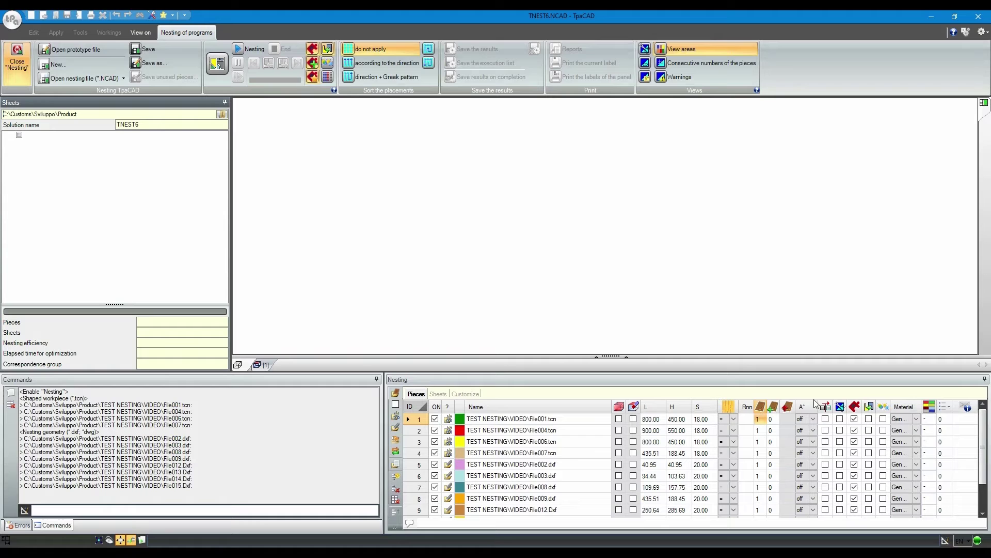
- Set the quantity of the first piece to 12 and apply it to all pieces in the list
{"action": "left_click", "coordinate": [801, 421]}
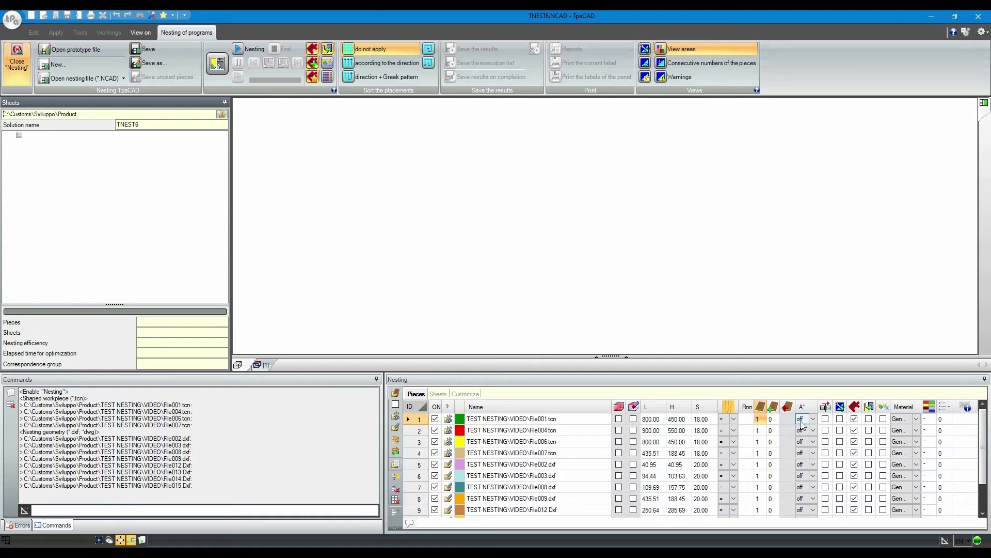
{"action": "left_click", "coordinate": [758, 420]}
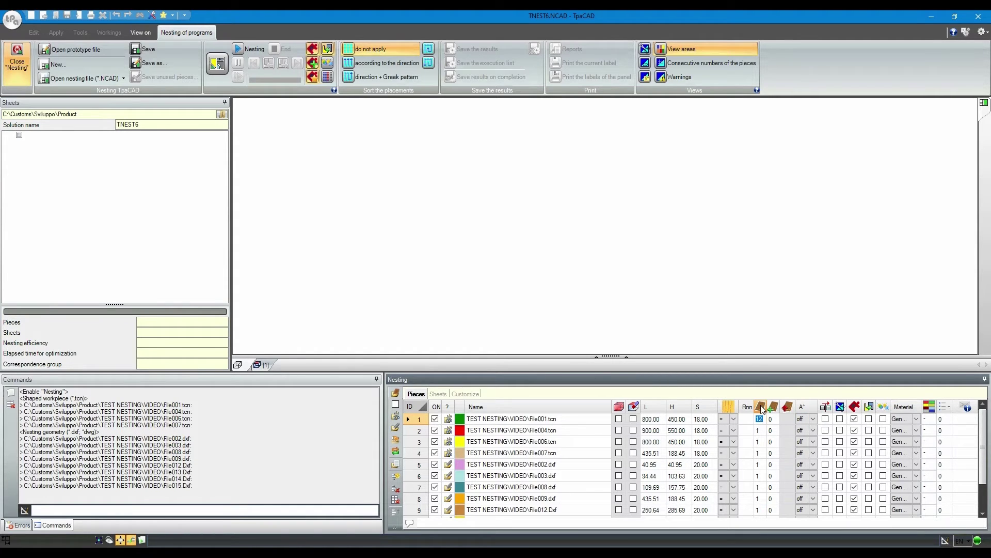
{"action": "left_click", "coordinate": [762, 408]}
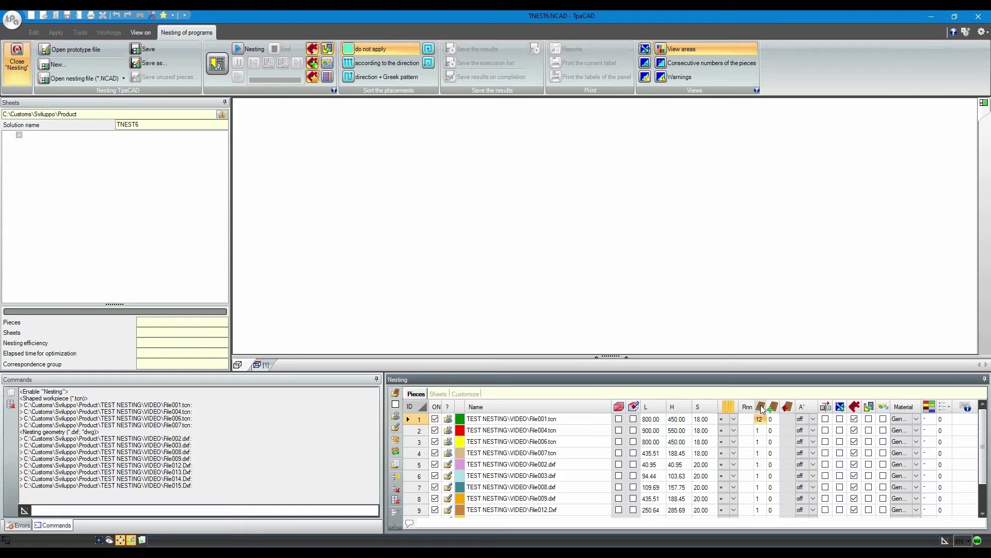
- Set the quantity of File002.dxf to 600 and of File003.dxf to 200
{"action": "left_click", "coordinate": [761, 464]}
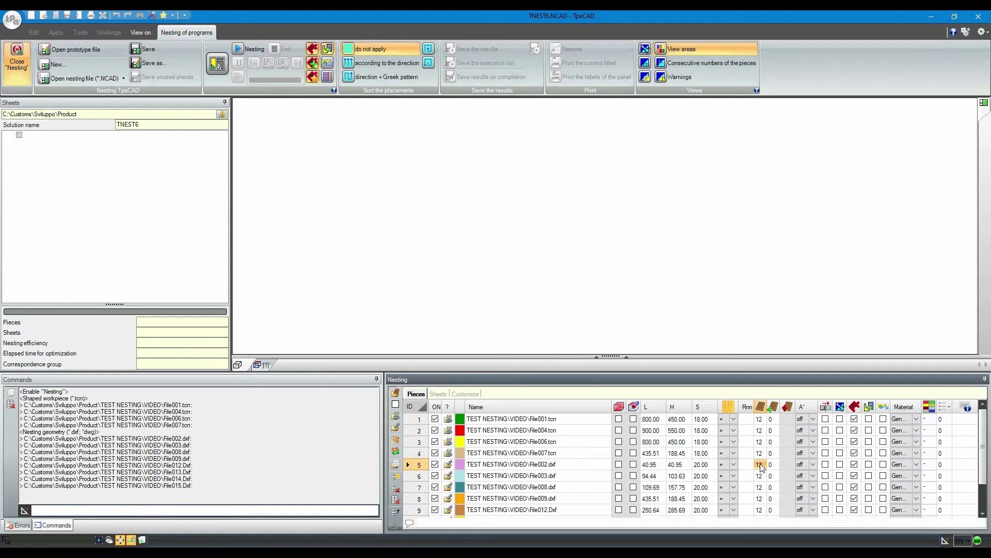
{"action": "left_click", "coordinate": [759, 465]}
{"action": "type", "text": "600"}
{"action": "left_click", "coordinate": [762, 475]}
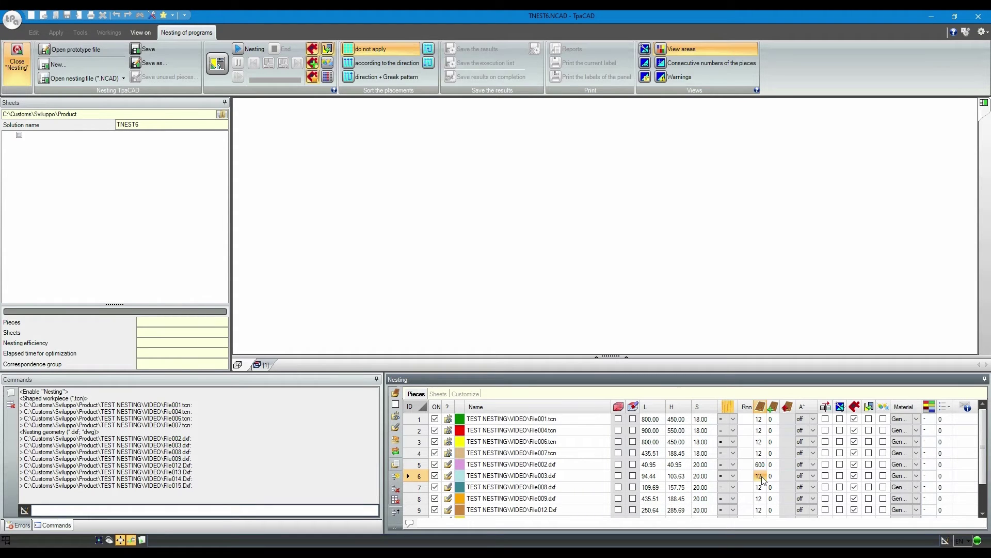
{"action": "left_click", "coordinate": [762, 476]}
{"action": "type", "text": "200"}
- Set the rotation of the first piece to any and apply it to all pieces in the list
{"action": "left_click", "coordinate": [814, 419]}
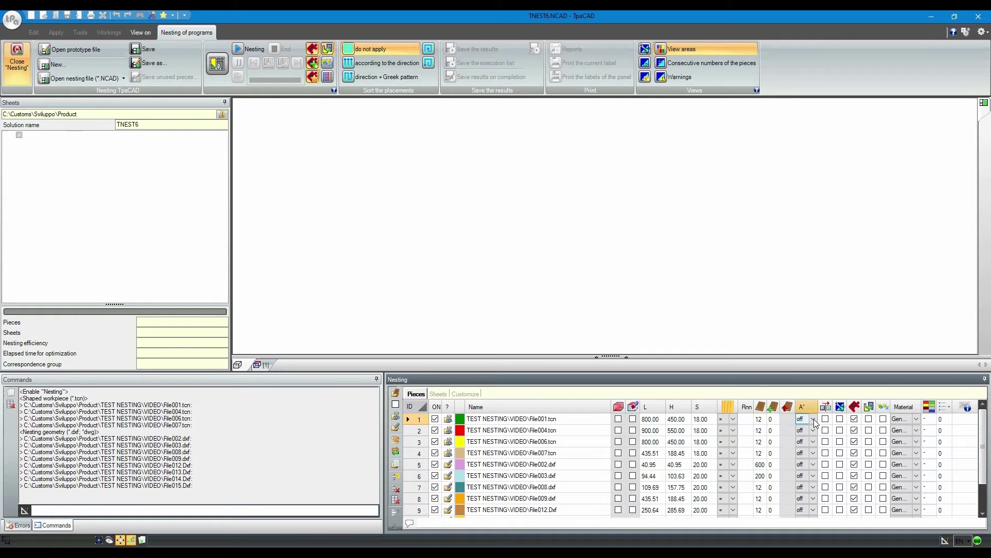
{"action": "left_click", "coordinate": [814, 419]}
{"action": "left_click", "coordinate": [811, 443]}
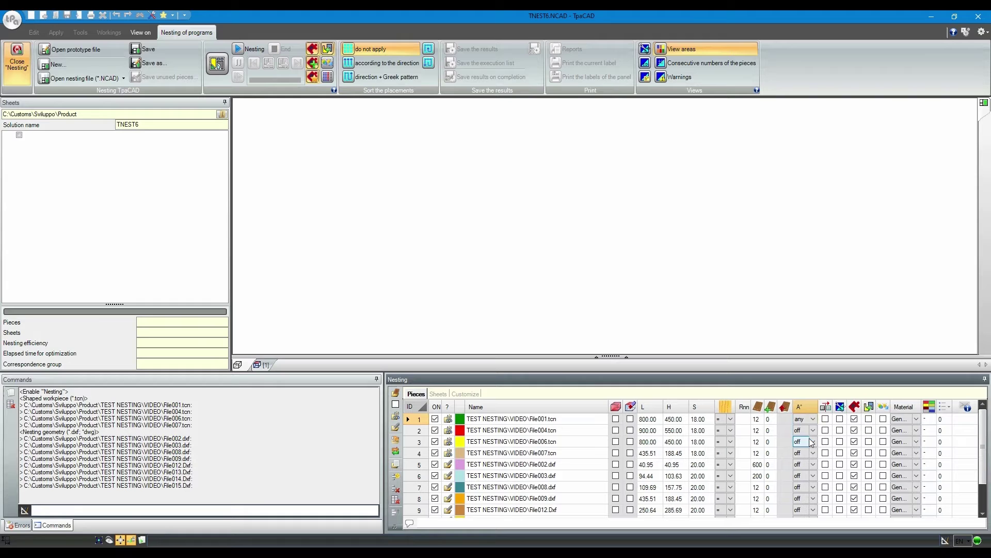
{"action": "left_click", "coordinate": [813, 407]}
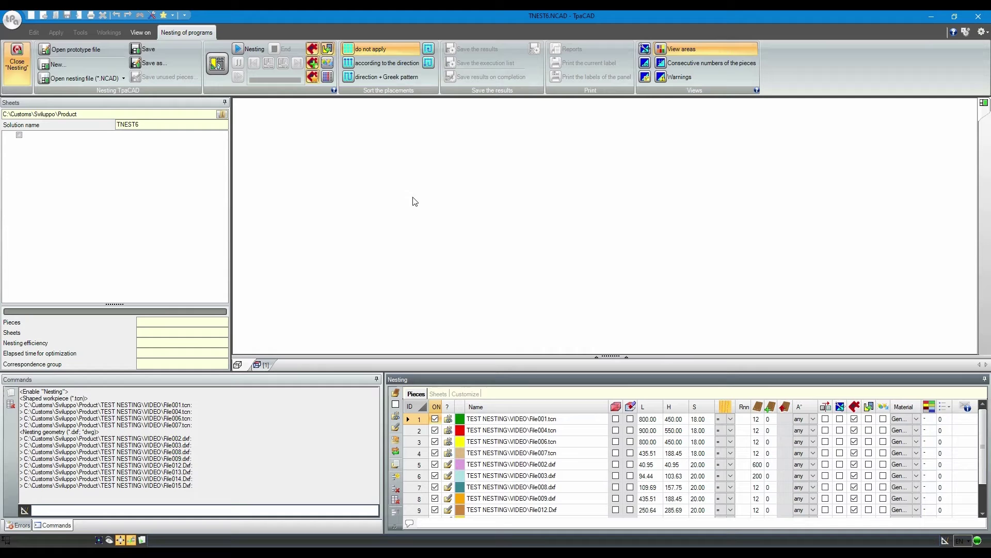
- Run the nesting and inspect the layouts and piece details of Sheet_1_1 and Sheet_2_1
{"action": "left_click", "coordinate": [255, 51]}
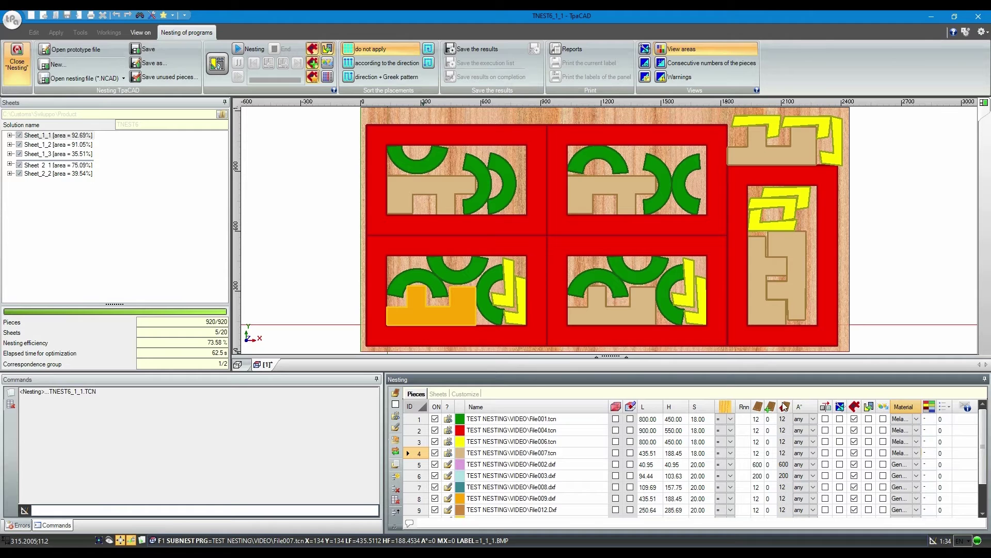
{"action": "left_click", "coordinate": [10, 134]}
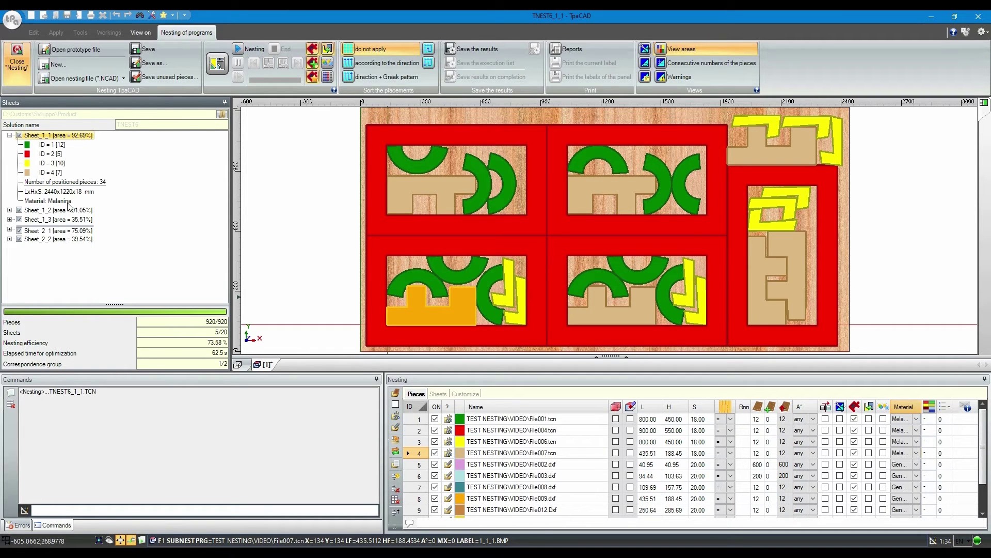
{"action": "left_click", "coordinate": [12, 230]}
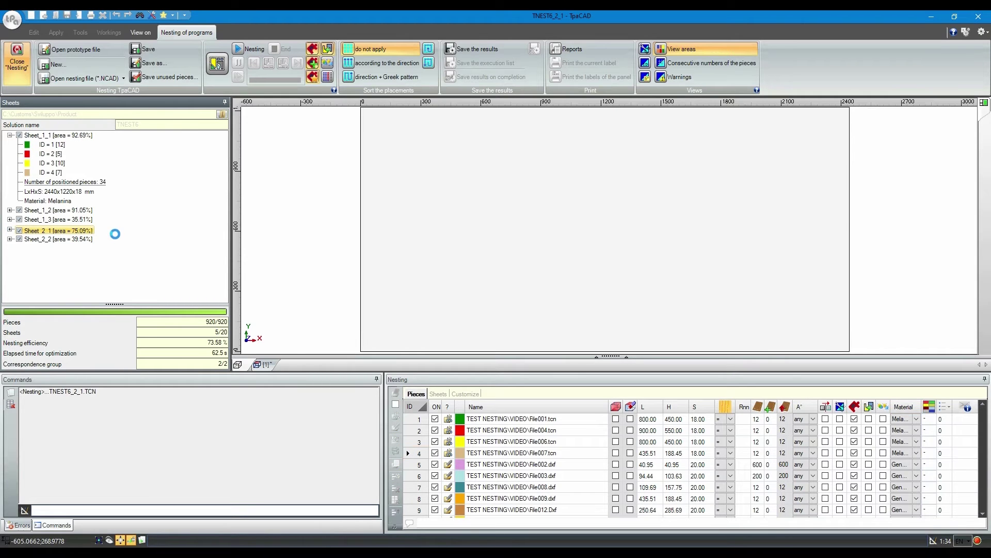
{"action": "left_click", "coordinate": [10, 230]}
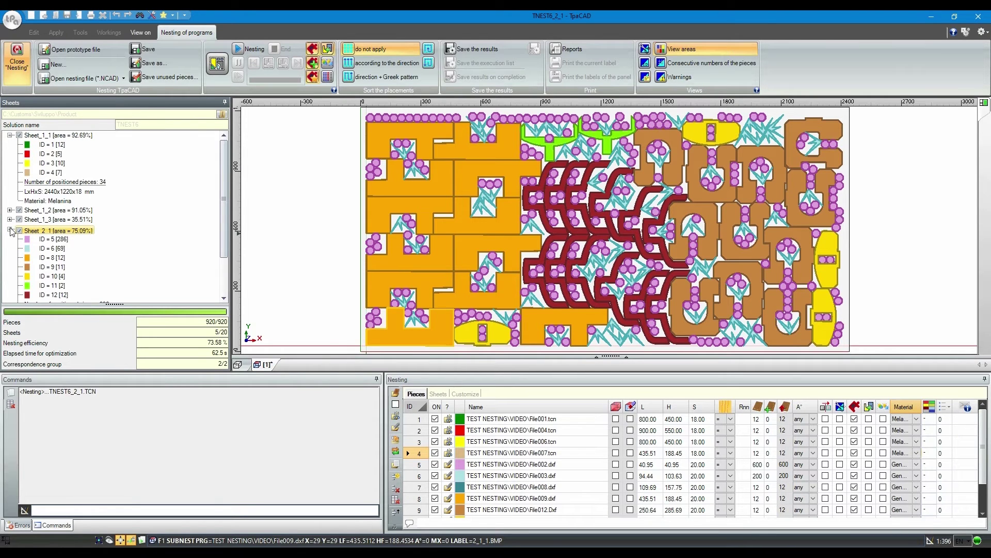
{"action": "scroll", "coordinate": [46, 248], "scroll_direction": "down", "scroll_amount": 2}
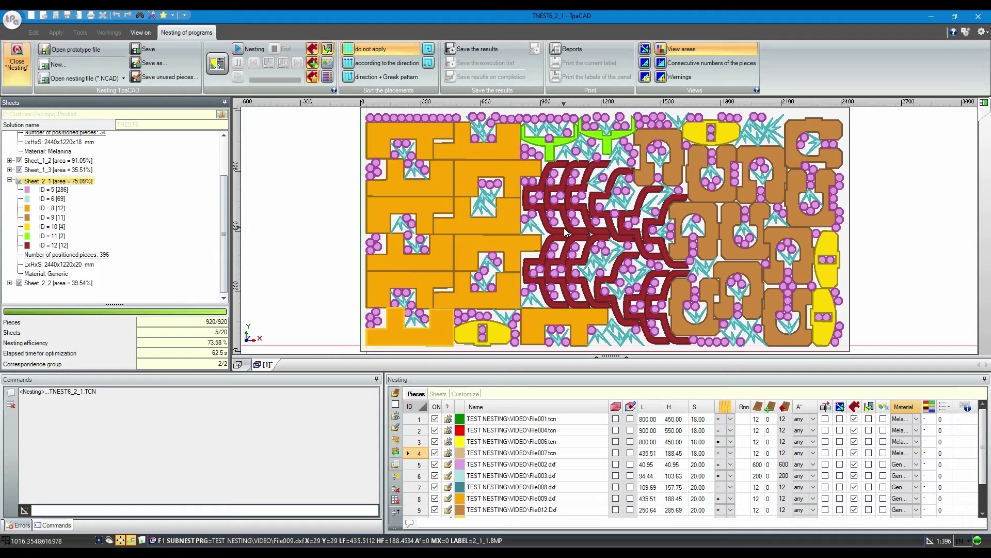
- Save the nesting results as TNEST6 piece programs, including the labels and without the execution list
{"action": "left_click", "coordinate": [455, 50]}
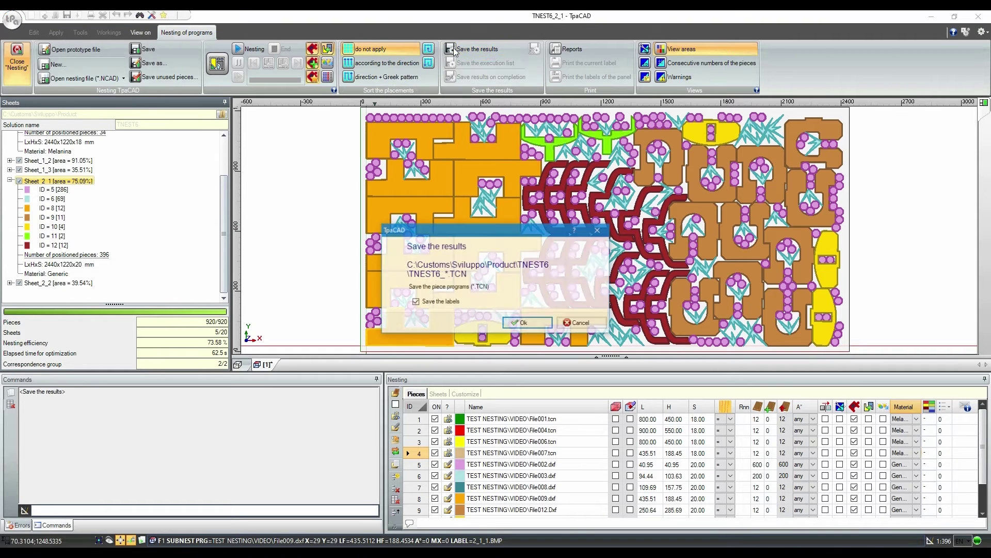
{"action": "left_click", "coordinate": [525, 323]}
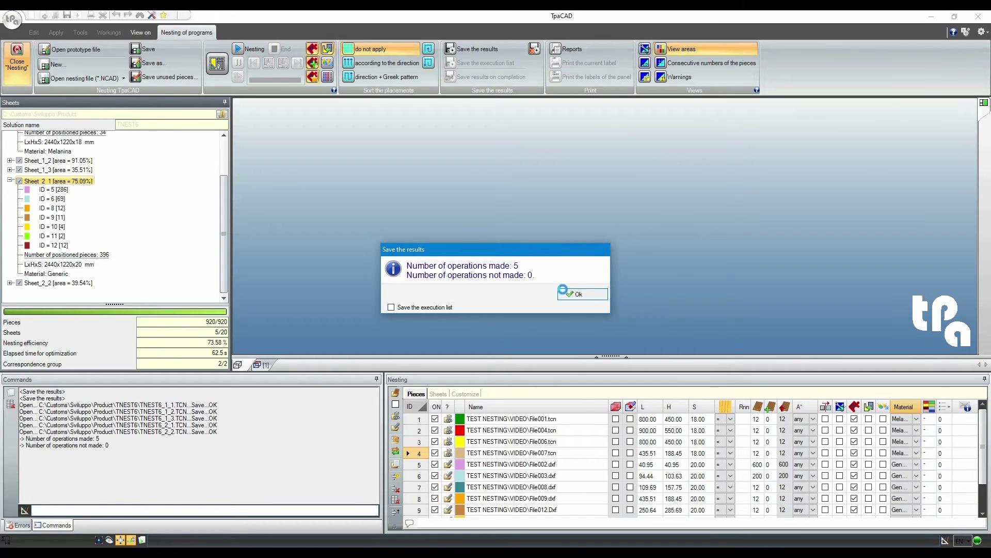
{"action": "left_click", "coordinate": [566, 293]}
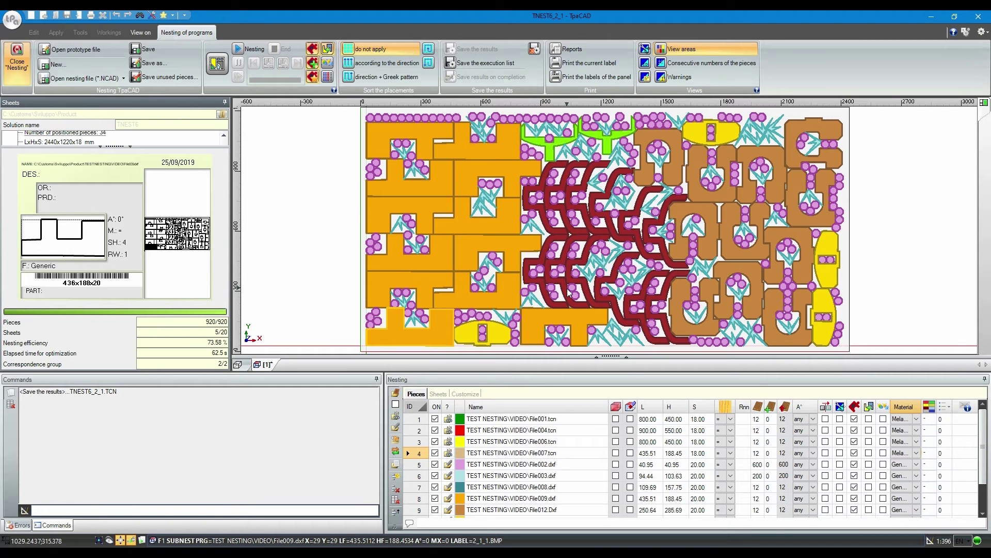
- View the labels of an orange, a dark red and a brown piece on Sheet_2_1
{"action": "left_click", "coordinate": [411, 267]}
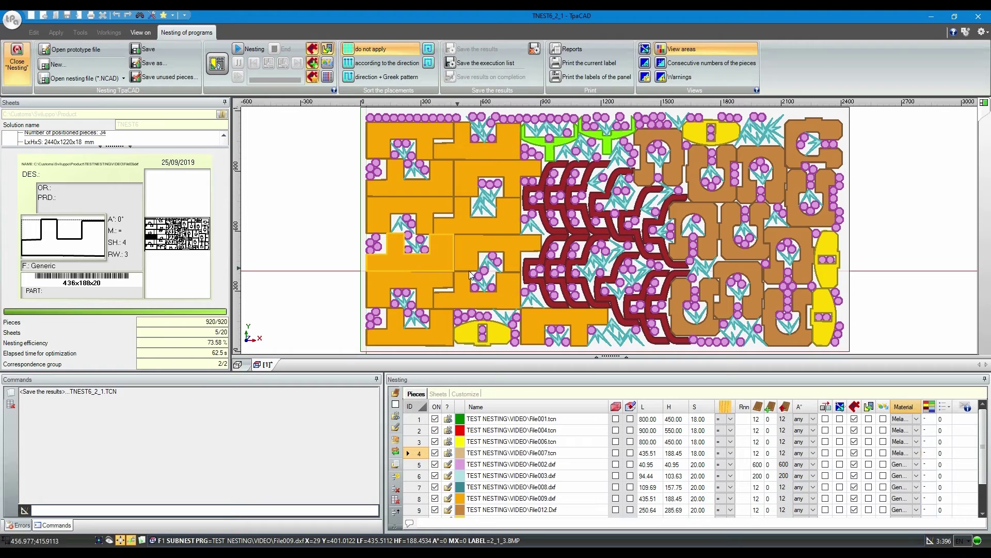
{"action": "left_click", "coordinate": [564, 268]}
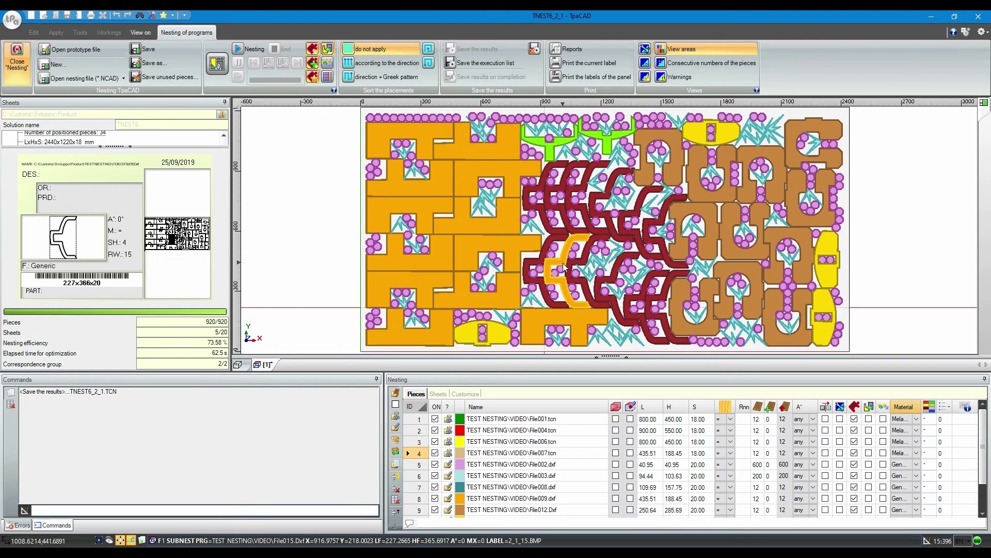
{"action": "left_click", "coordinate": [741, 259]}
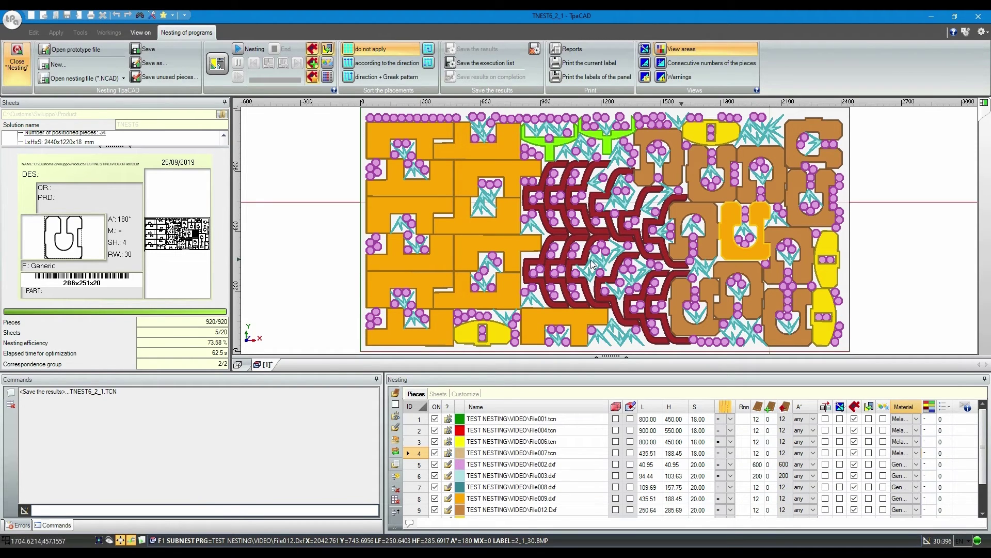
- Generate the nesting report, enlarge its preview to full screen and go to page 2
{"action": "left_click", "coordinate": [561, 49]}
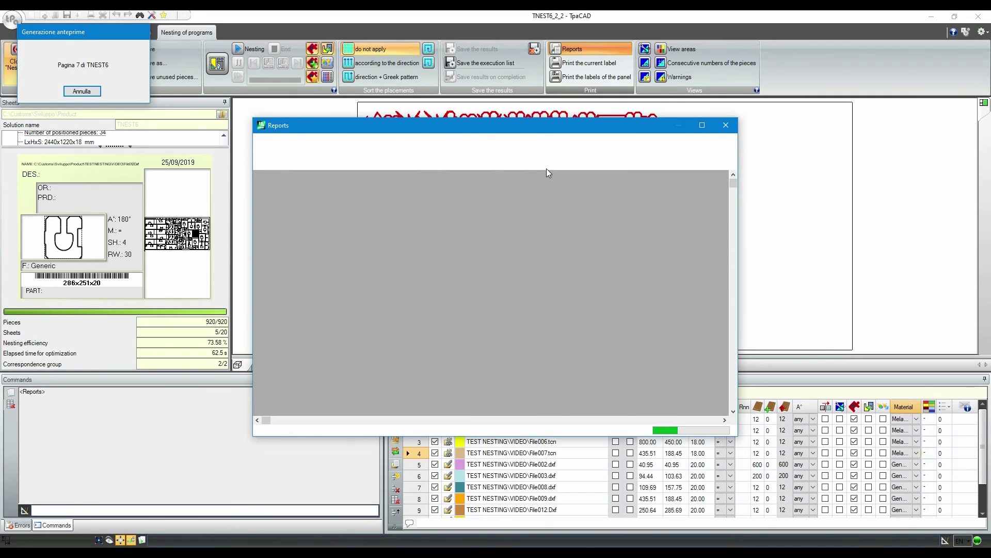
{"action": "double_click", "coordinate": [529, 127]}
{"action": "left_click", "coordinate": [101, 40]}
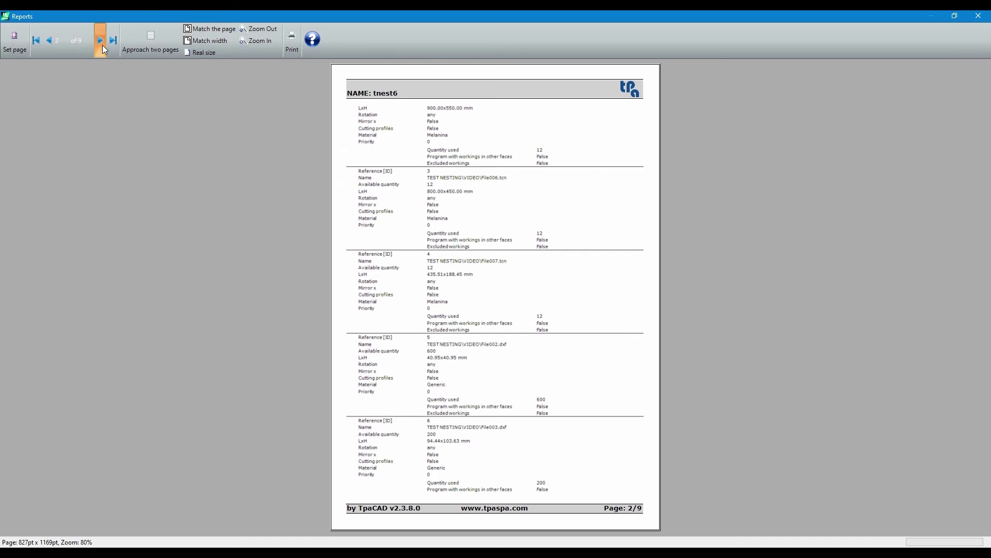
- Page through the rest of the nesting report to page 9, examining the sheet layouts, and close the report
{"action": "left_click", "coordinate": [101, 40]}
{"action": "left_click", "coordinate": [101, 40]}
{"action": "left_click", "coordinate": [103, 48]}
{"action": "left_click", "coordinate": [103, 47]}
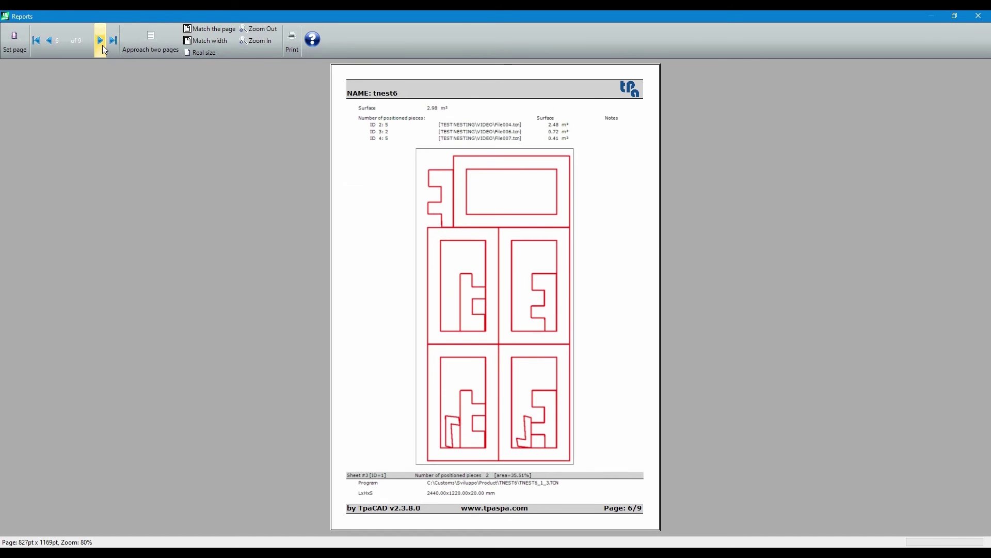
{"action": "left_click", "coordinate": [103, 48]}
{"action": "left_click", "coordinate": [104, 50]}
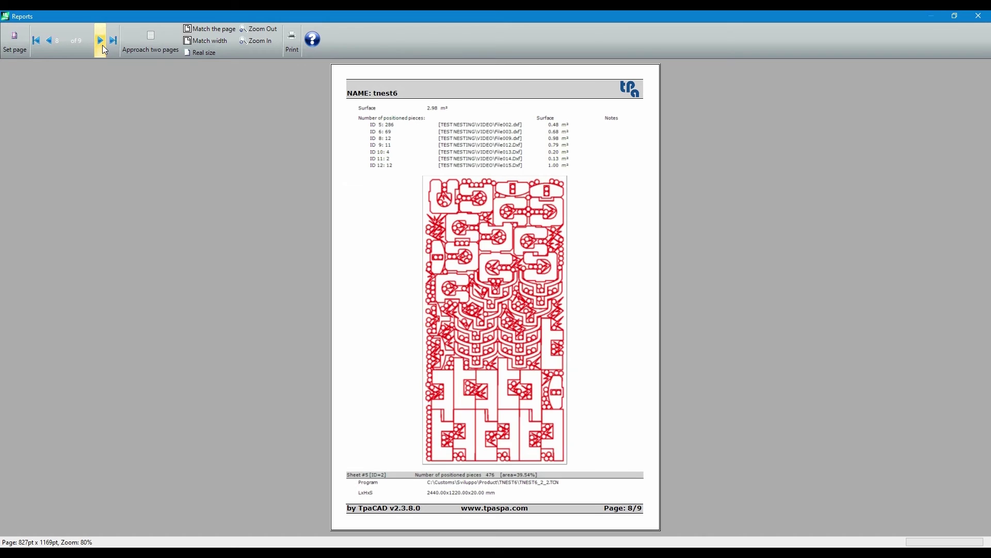
{"action": "left_click", "coordinate": [104, 50]}
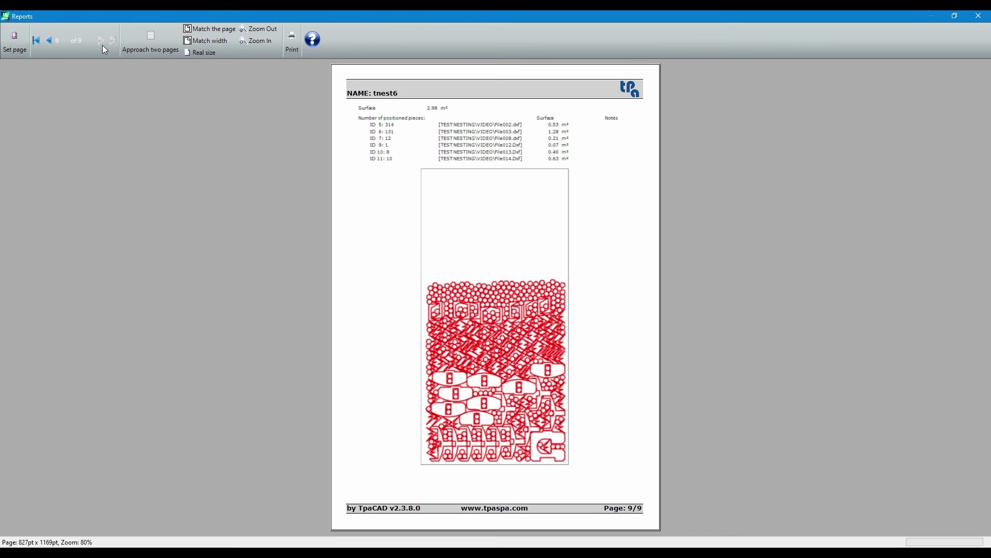
{"action": "left_click", "coordinate": [977, 17]}
{"action": "left_click", "coordinate": [543, 299]}
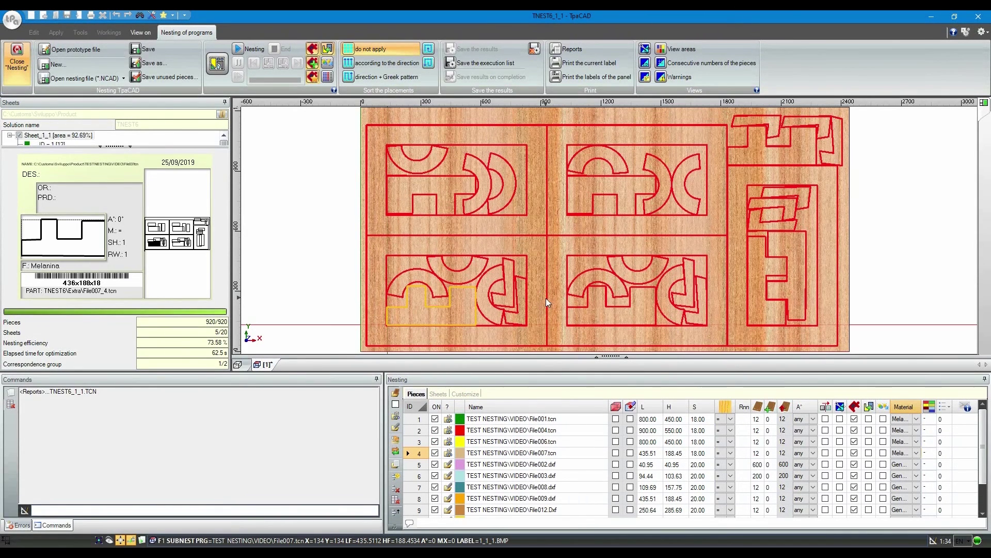
- Close the nesting environment without saving the changes to TNEST7.NCAD and open the program TNEST6_2_1.TCN from the TNEST6 folder
{"action": "left_click", "coordinate": [17, 62]}
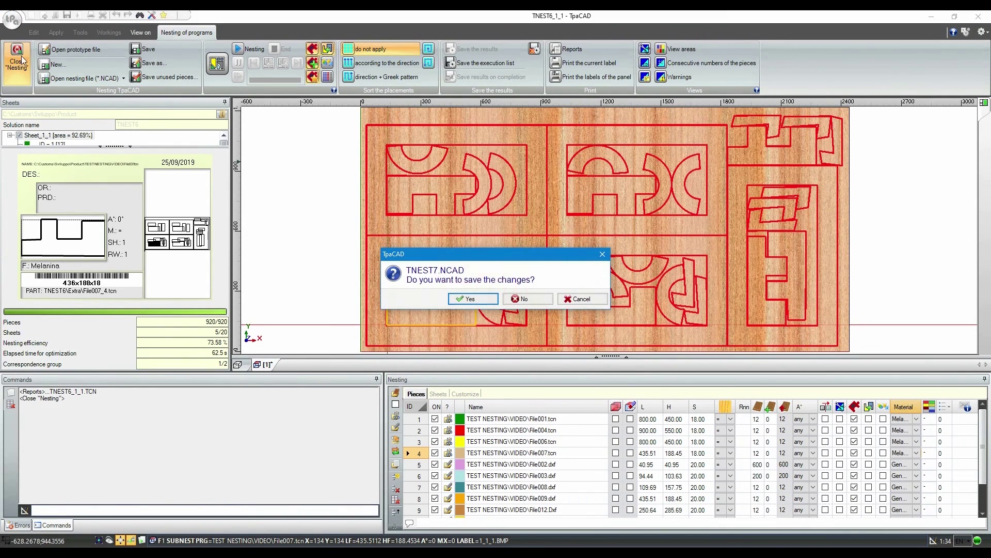
{"action": "left_click", "coordinate": [537, 299]}
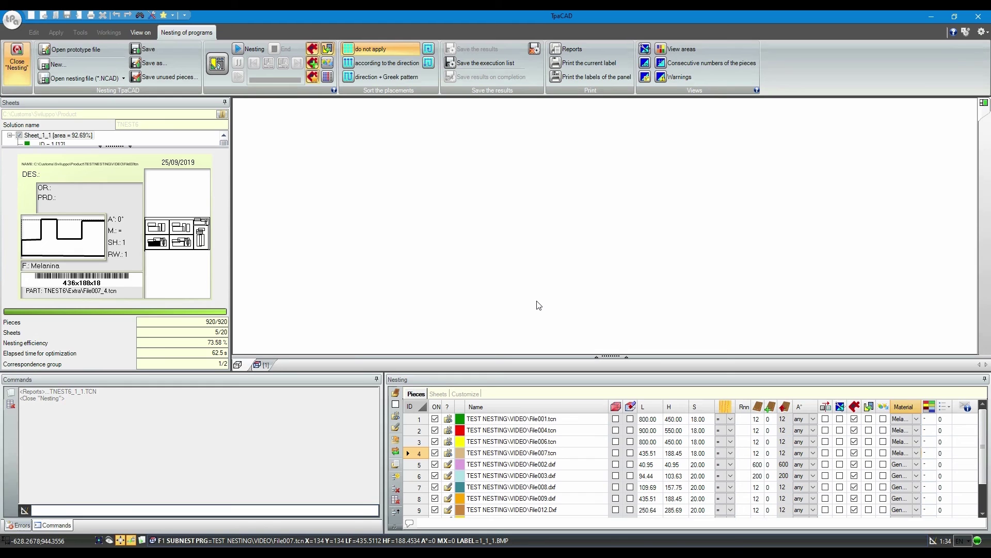
{"action": "left_click", "coordinate": [55, 16]}
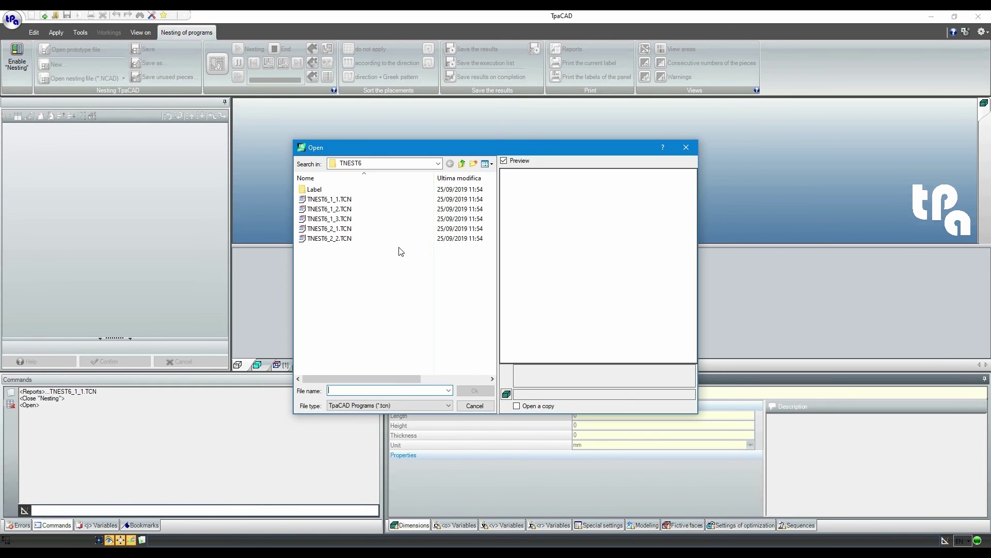
{"action": "left_click", "coordinate": [345, 231]}
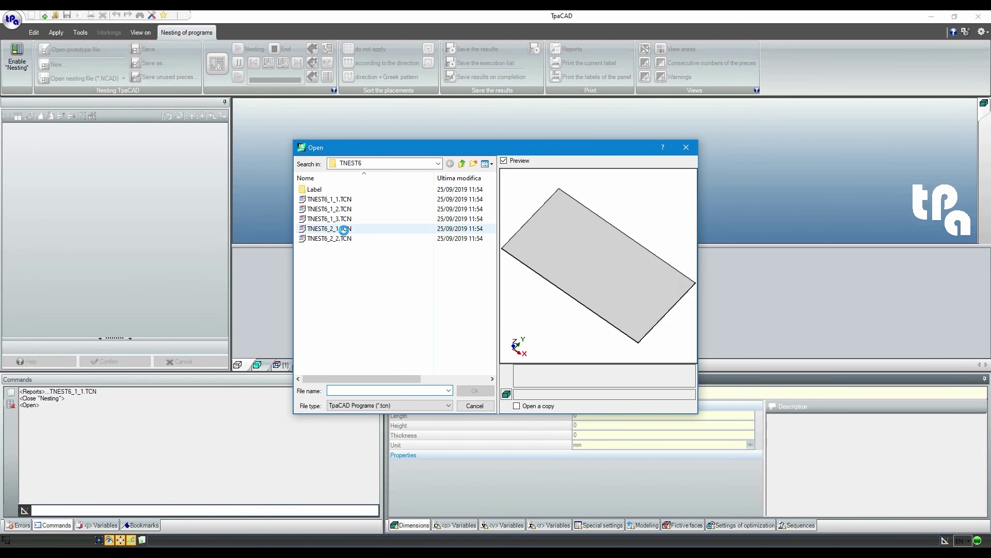
{"action": "left_click", "coordinate": [475, 391]}
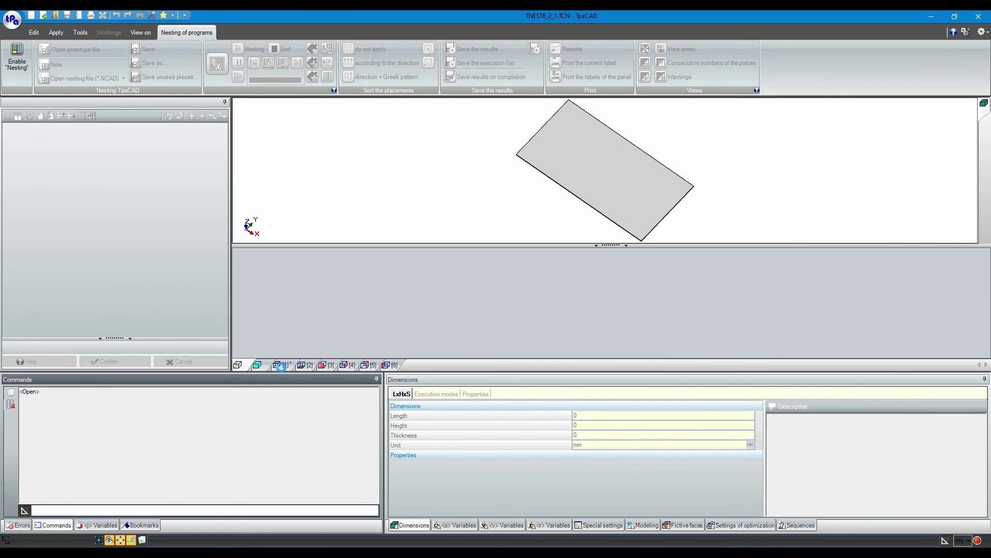